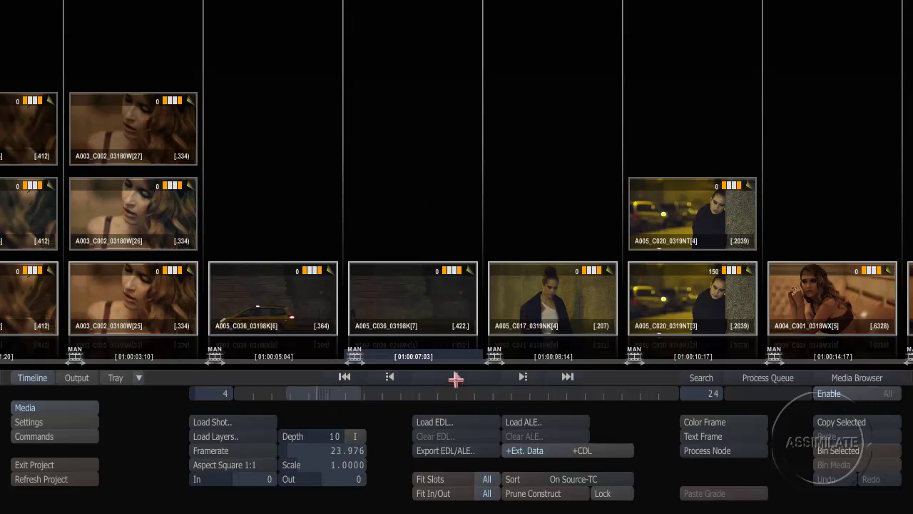
Step: Open shot A005_C036_03198K[7] from the Construct timeline in the Player
{"action": "left_click", "coordinate": [456, 378]}
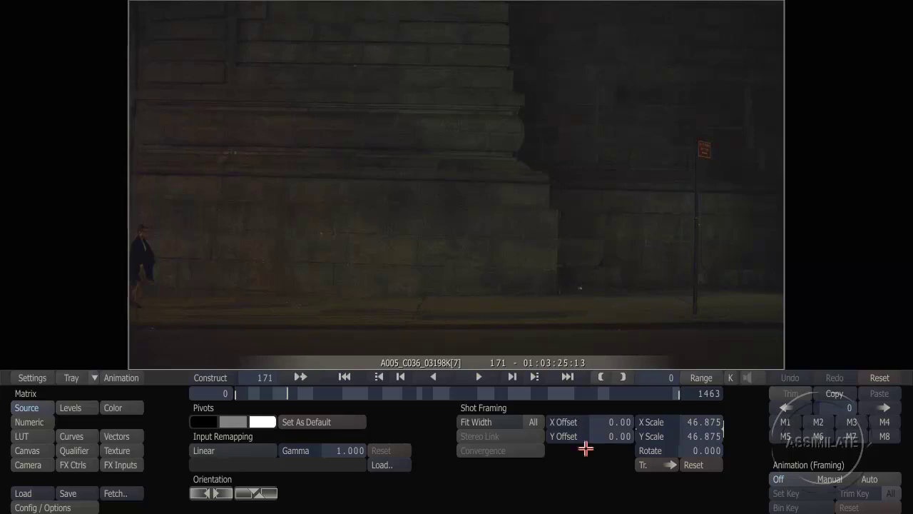
Step: Frame the shot at No Scaling, offset to 1063/379, then scrub to the black Color Frame
{"action": "left_click", "coordinate": [499, 422]}
{"action": "left_click", "coordinate": [499, 403]}
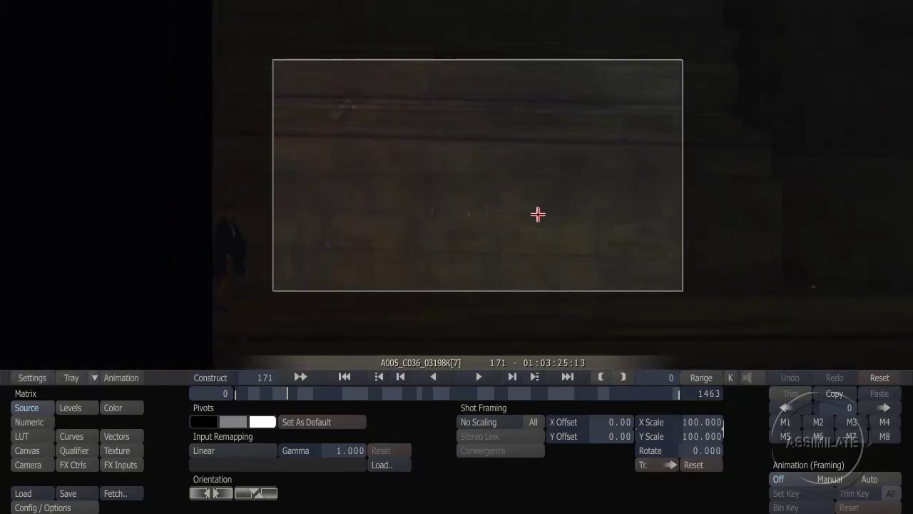
{"action": "left_click_drag", "start_coordinate": [538, 214], "coordinate": [585, 161]}
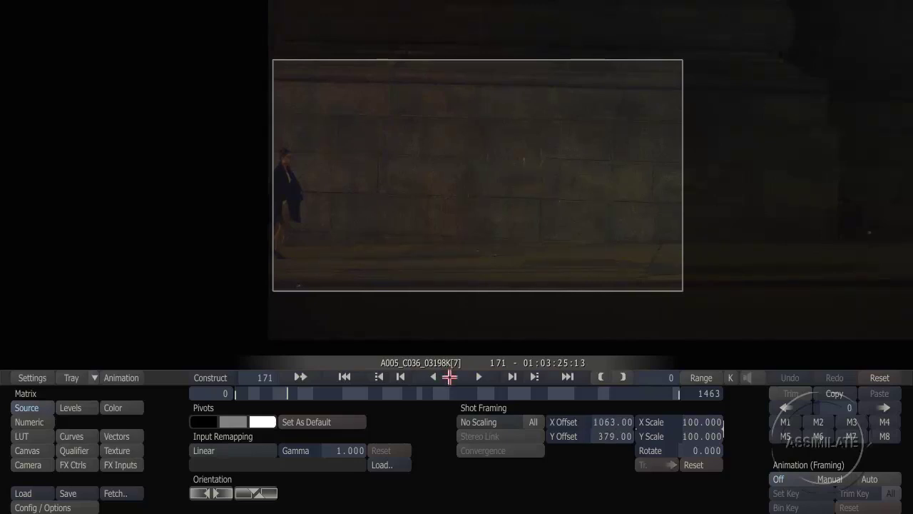
{"action": "mouse_move", "coordinate": [605, 394]}
{"action": "left_mouse_down"}
{"action": "mouse_move", "coordinate": [620, 394]}
{"action": "mouse_move", "coordinate": [609, 394]}
{"action": "left_mouse_up"}
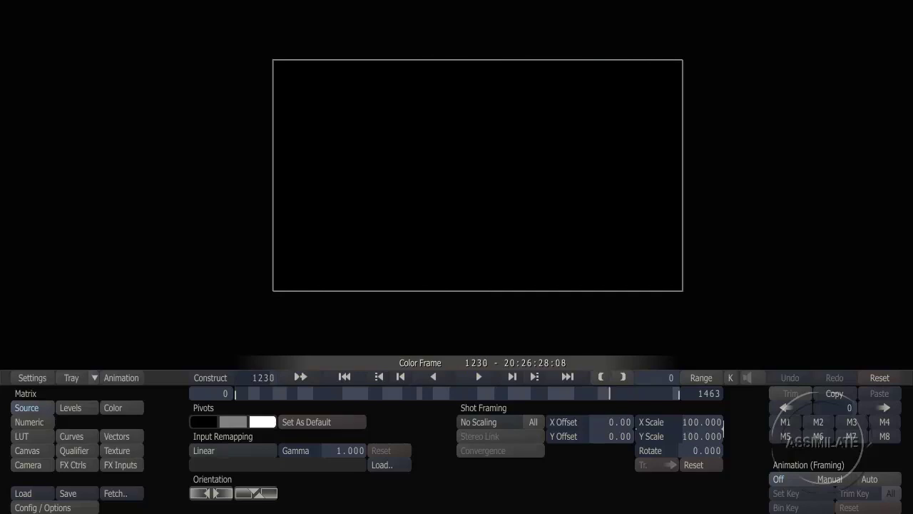
Step: Add a TextFrame effect to the Color Frame with the text 'Silence'
{"action": "left_click", "coordinate": [73, 464]}
{"action": "left_click", "coordinate": [237, 407]}
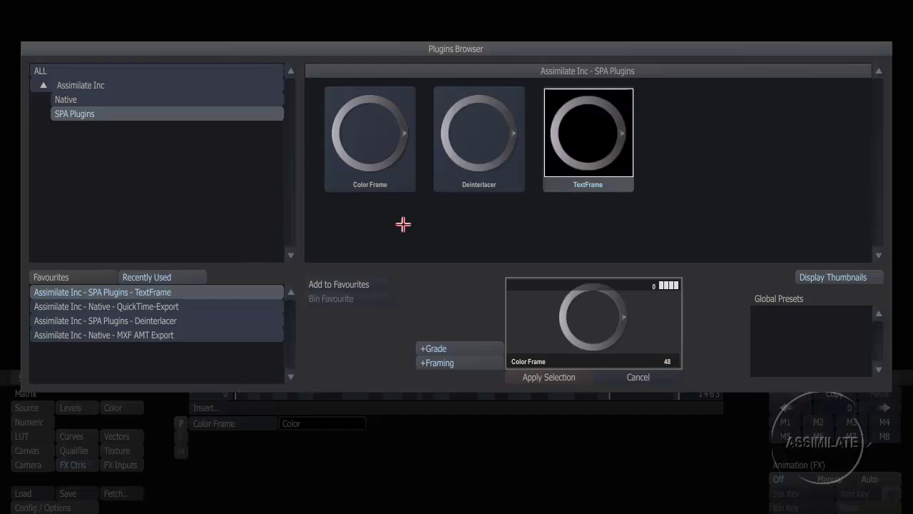
{"action": "double_click", "coordinate": [583, 147]}
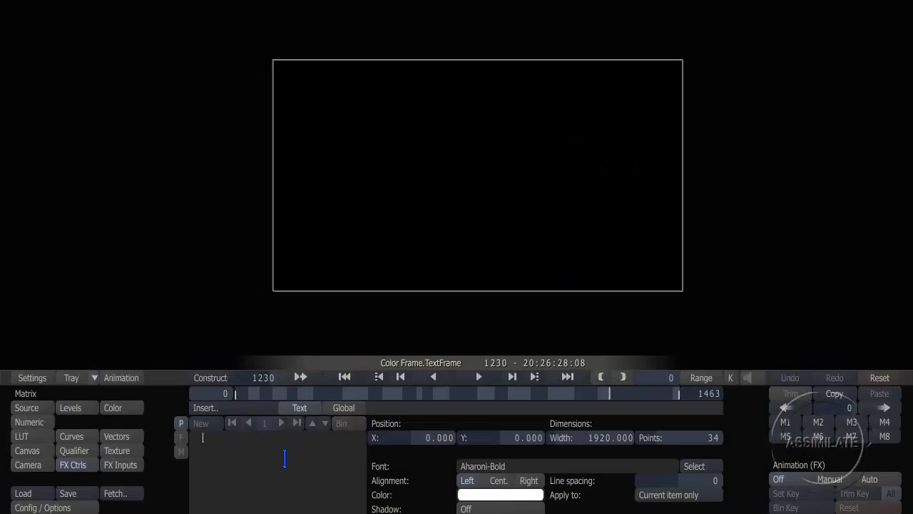
{"action": "type", "text": "Silence"}
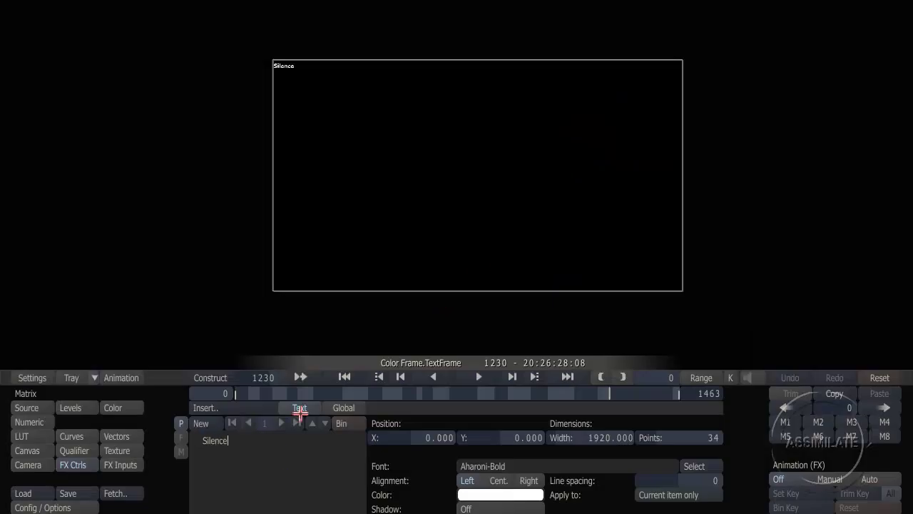
Step: Make the title 135 points, centred, in Gabriola font, then move playback to frame 735
{"action": "left_click_drag", "start_coordinate": [699, 436], "coordinate": [678, 413]}
{"action": "left_click", "coordinate": [499, 480]}
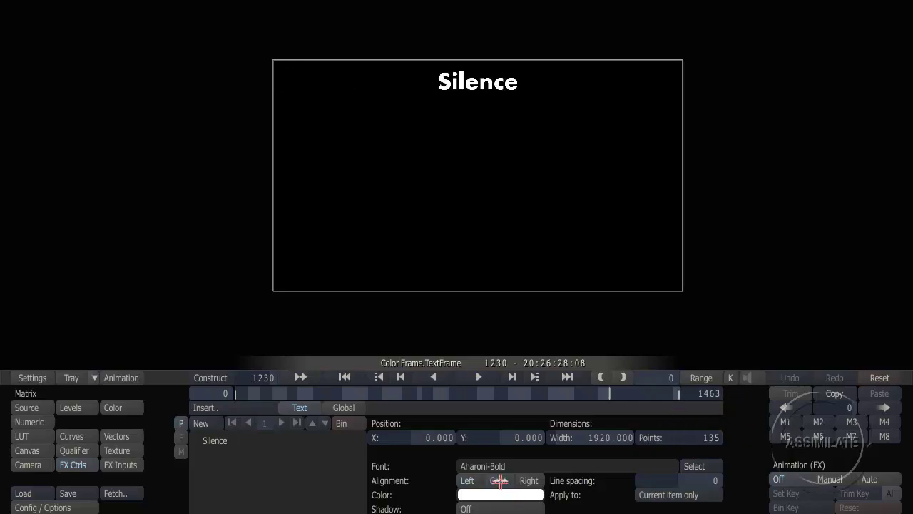
{"action": "mouse_move", "coordinate": [528, 434]}
{"action": "left_mouse_down"}
{"action": "mouse_move", "coordinate": [528, 416]}
{"action": "mouse_move", "coordinate": [531, 425]}
{"action": "left_mouse_up"}
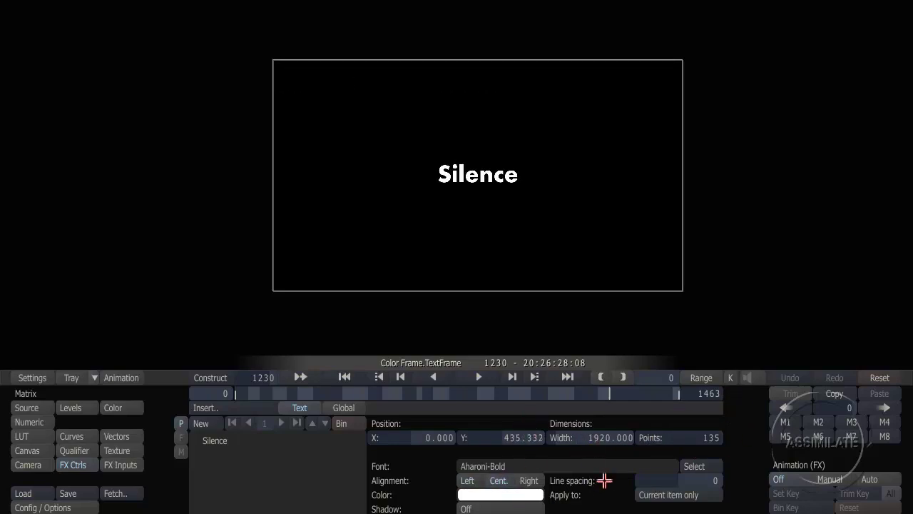
{"action": "left_click", "coordinate": [690, 464]}
{"action": "left_click_drag", "start_coordinate": [283, 80], "coordinate": [284, 163]}
{"action": "left_click", "coordinate": [335, 120]}
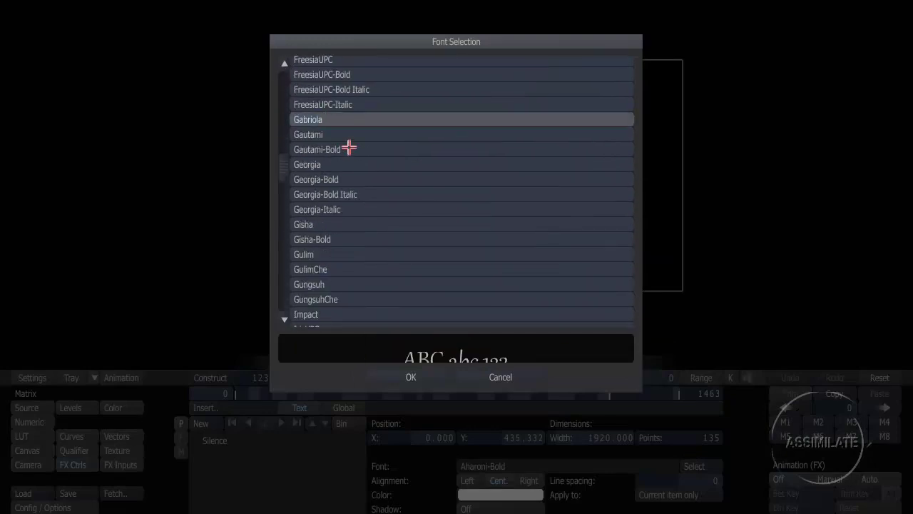
{"action": "left_click", "coordinate": [422, 377]}
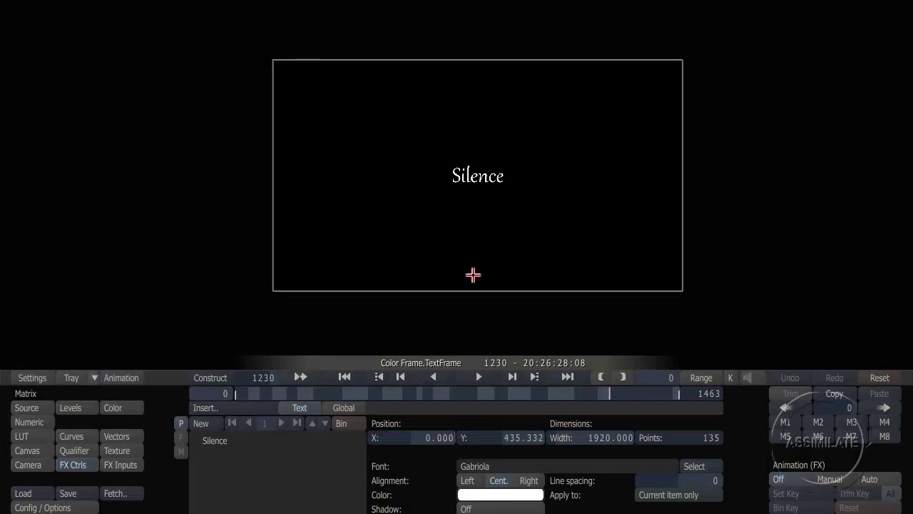
{"action": "left_click", "coordinate": [458, 393]}
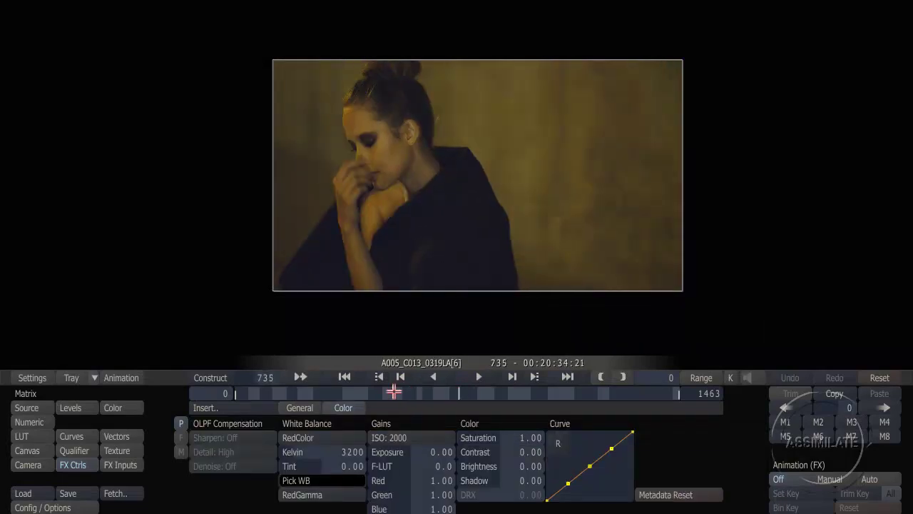
Step: In the Output view, select the cig_girl_final node, keeping DPX as the format
{"action": "right_click", "coordinate": [355, 328]}
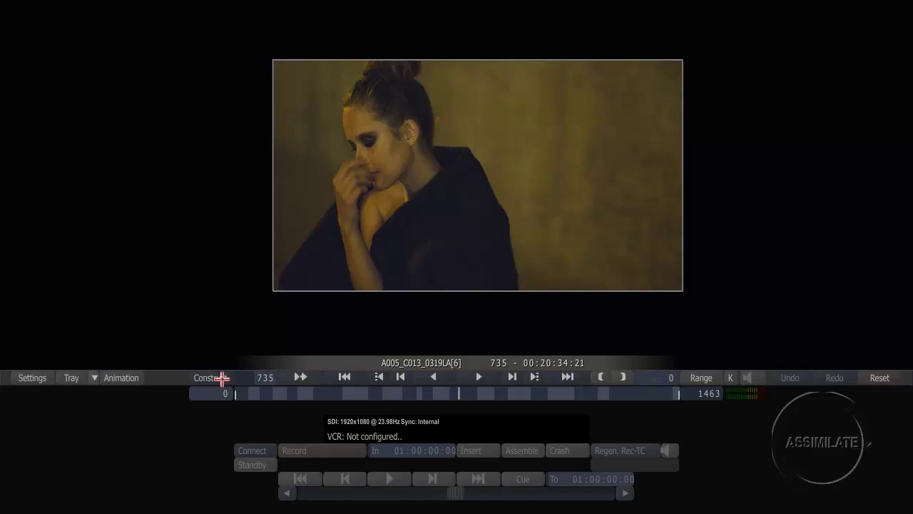
{"action": "left_click", "coordinate": [219, 377]}
{"action": "left_click", "coordinate": [77, 376]}
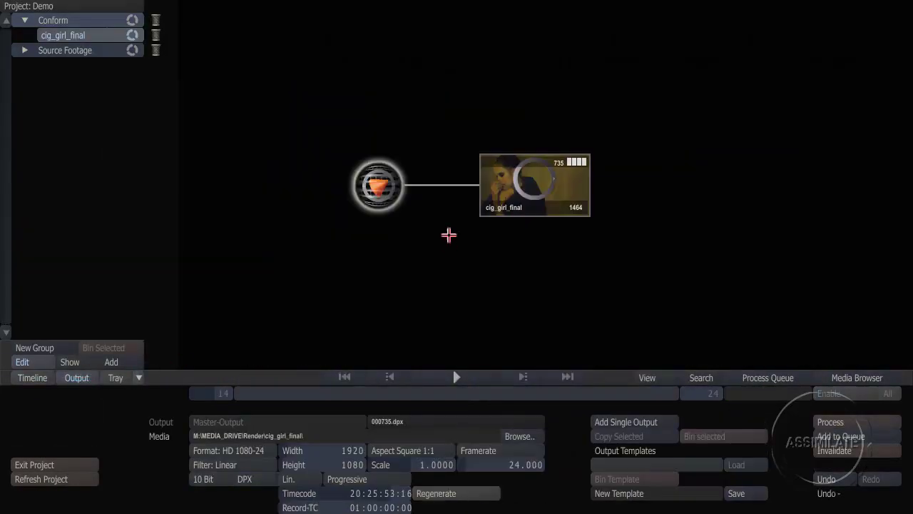
{"action": "left_click", "coordinate": [558, 184]}
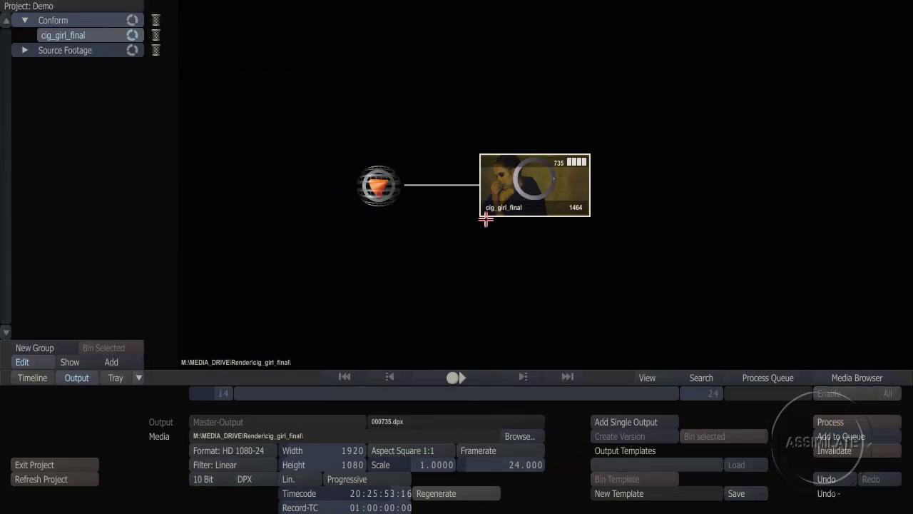
{"action": "left_click", "coordinate": [259, 480]}
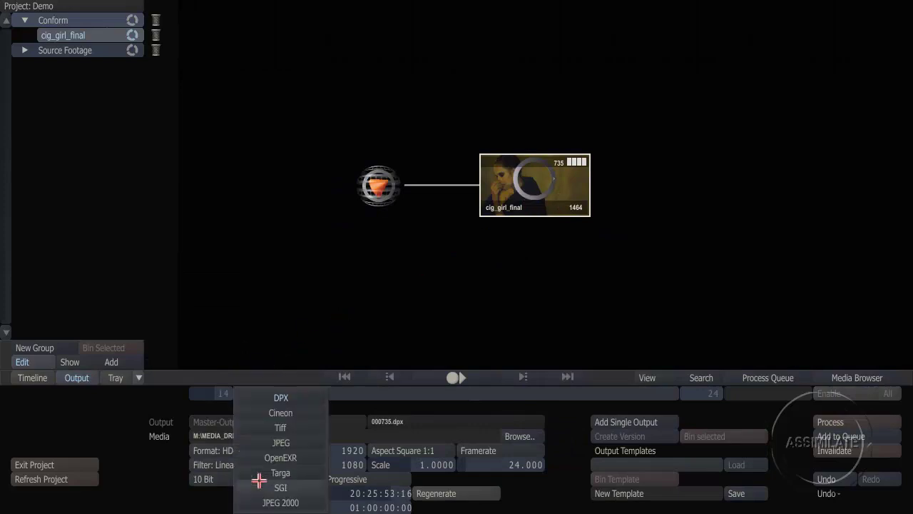
{"action": "left_click", "coordinate": [279, 393]}
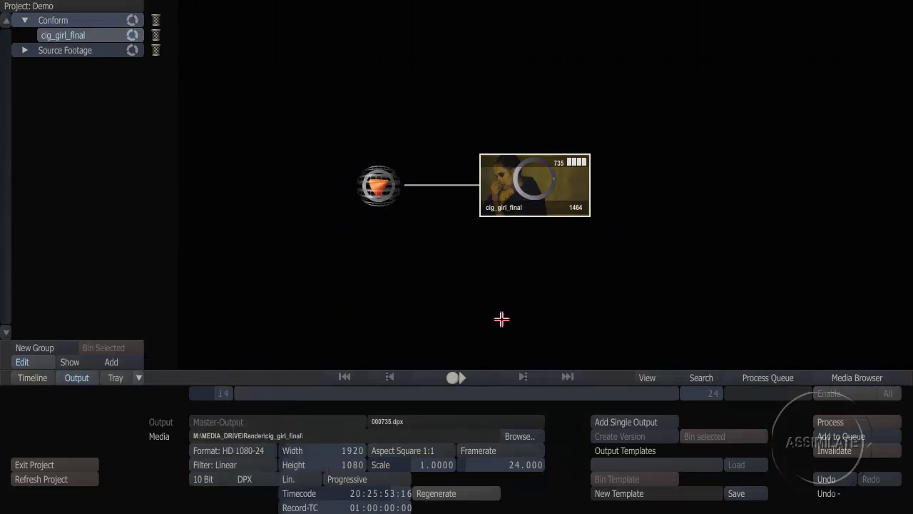
Step: Add a single output node to cig_girl_final writing 16-bit Tiff files
{"action": "left_click", "coordinate": [605, 423]}
{"action": "left_click", "coordinate": [255, 478]}
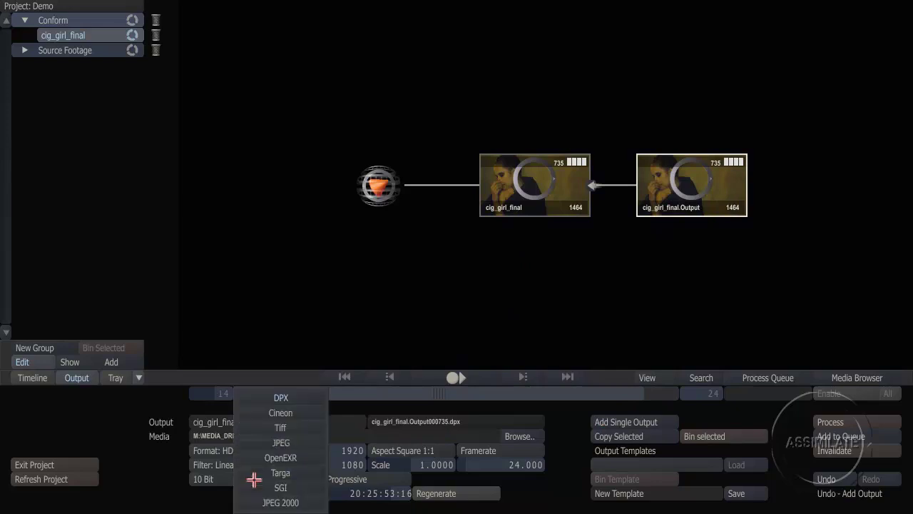
{"action": "left_click", "coordinate": [275, 427]}
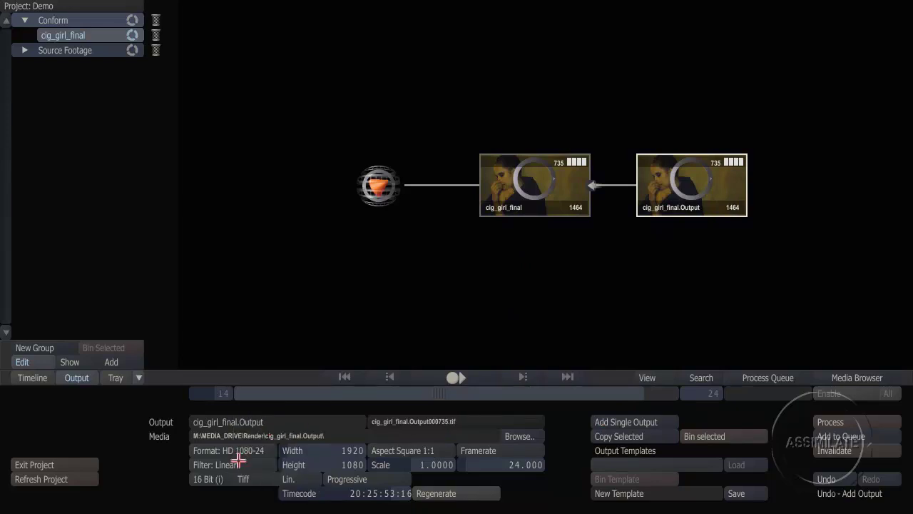
{"action": "left_click", "coordinate": [388, 421]}
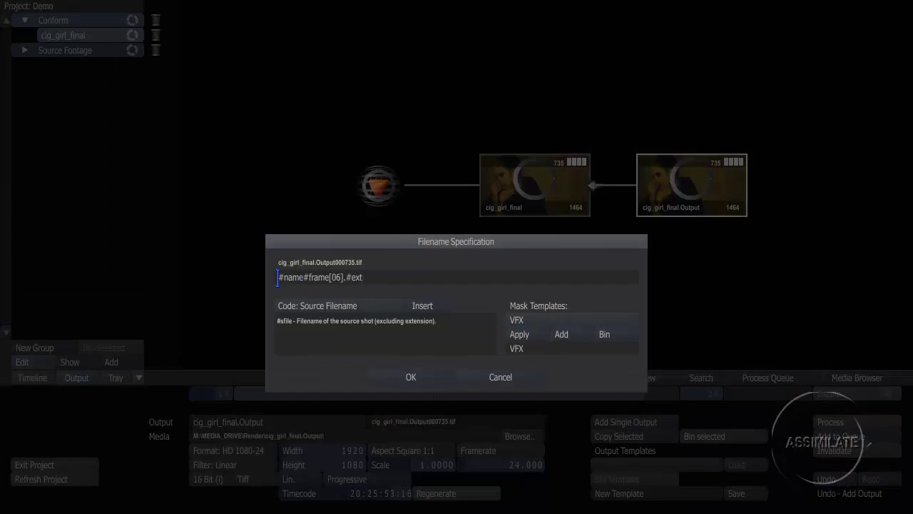
Step: Set the Tiff output filename mask to #sfile\#sname#frame[06].#ext
{"action": "left_click", "coordinate": [318, 305]}
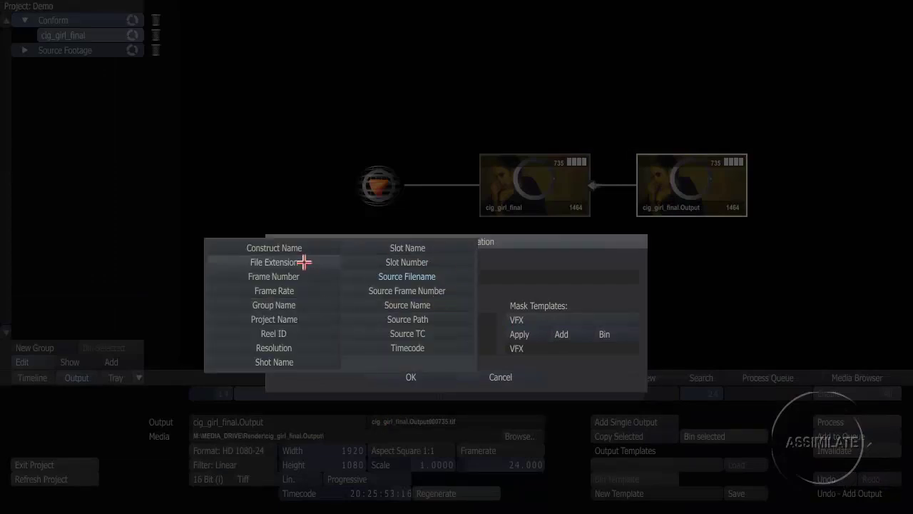
{"action": "left_click", "coordinate": [442, 276]}
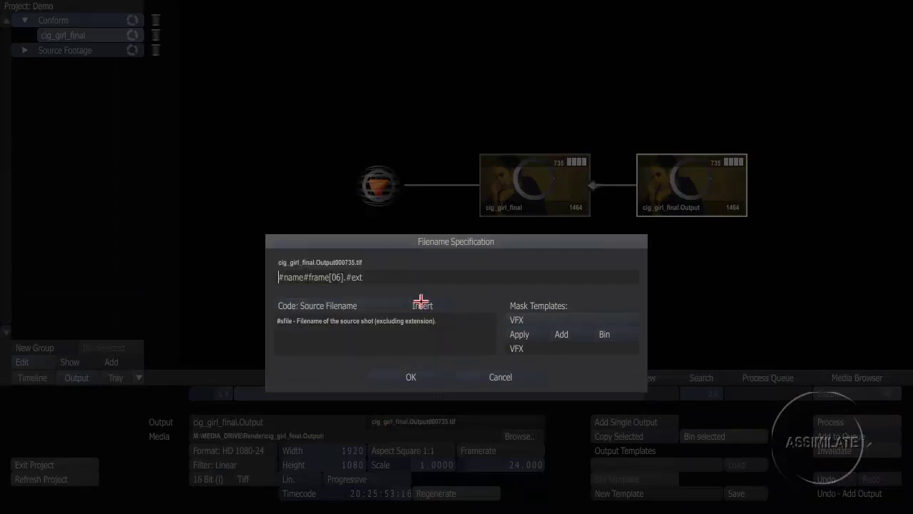
{"action": "left_click", "coordinate": [423, 305]}
{"action": "type", "text": "\\"}
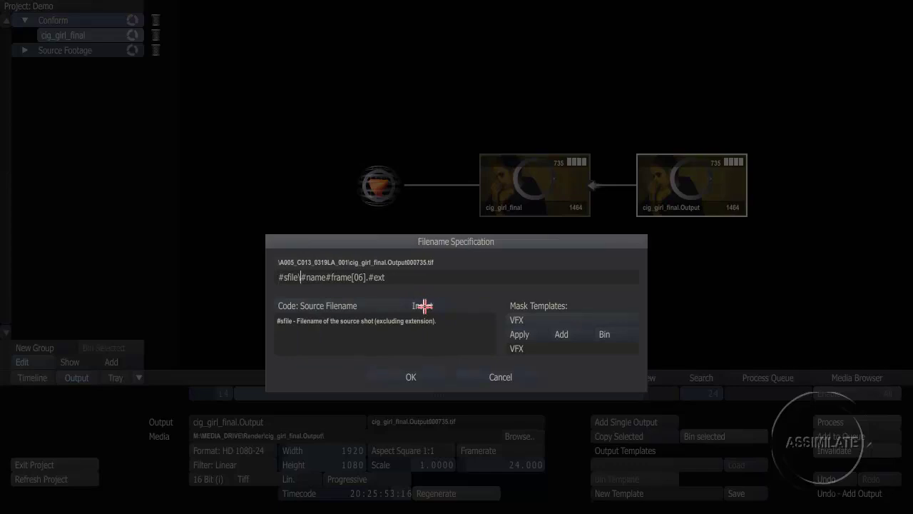
{"action": "key", "text": "Right"}
{"action": "type", "text": "s"}
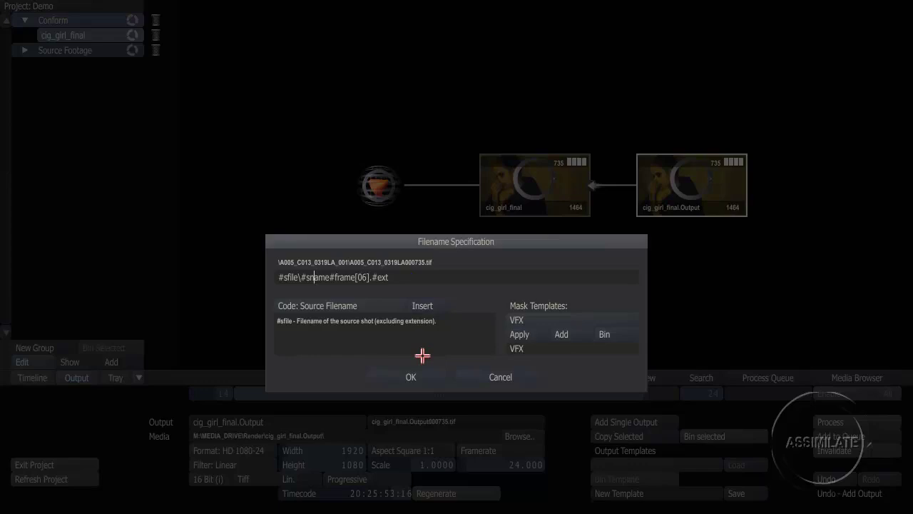
{"action": "left_click", "coordinate": [413, 377]}
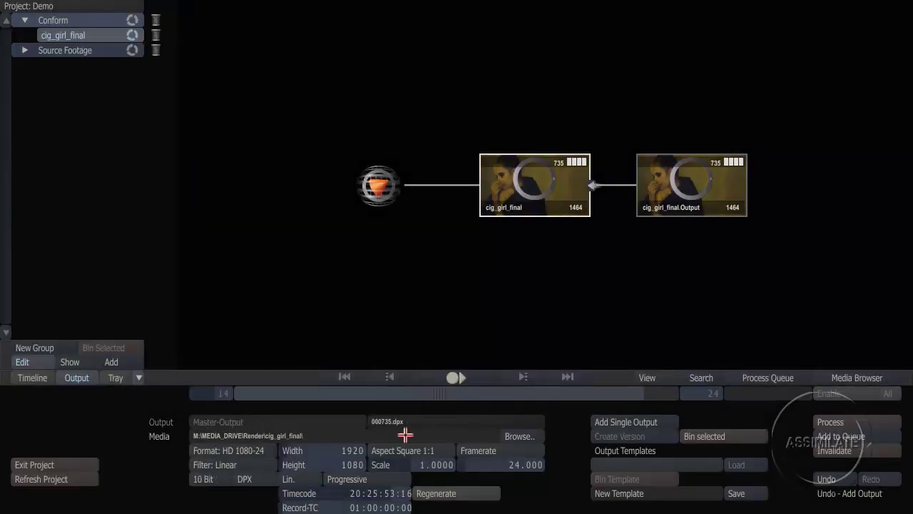
Step: Add a second cig_girl_final output using the HD 720-25 format preset
{"action": "left_click", "coordinate": [655, 421]}
{"action": "left_click", "coordinate": [250, 449]}
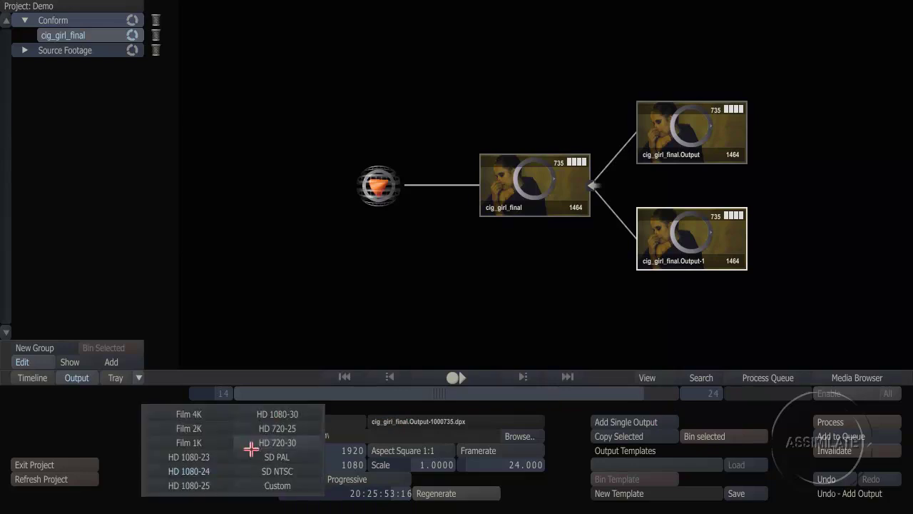
{"action": "left_click", "coordinate": [284, 428]}
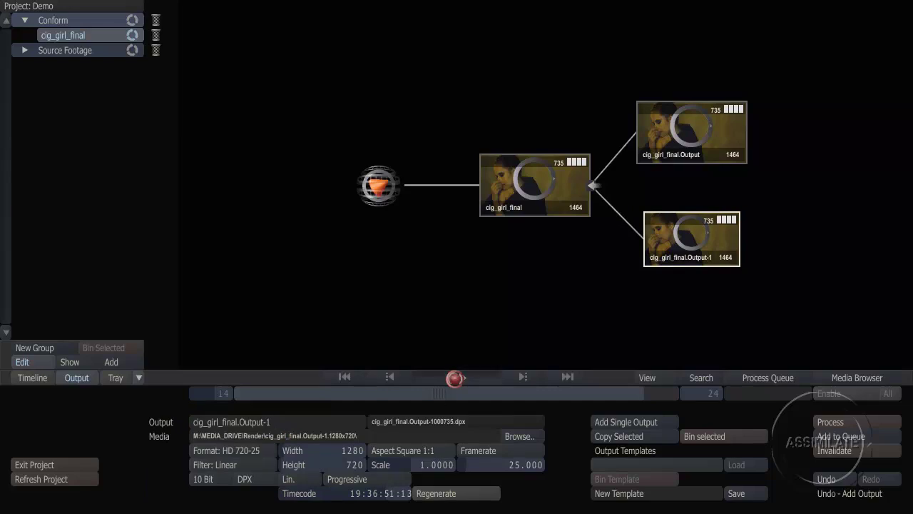
Step: Scale the Output-1 image to Fit Width (66.667%) and return to the node graph
{"action": "left_click", "coordinate": [453, 377]}
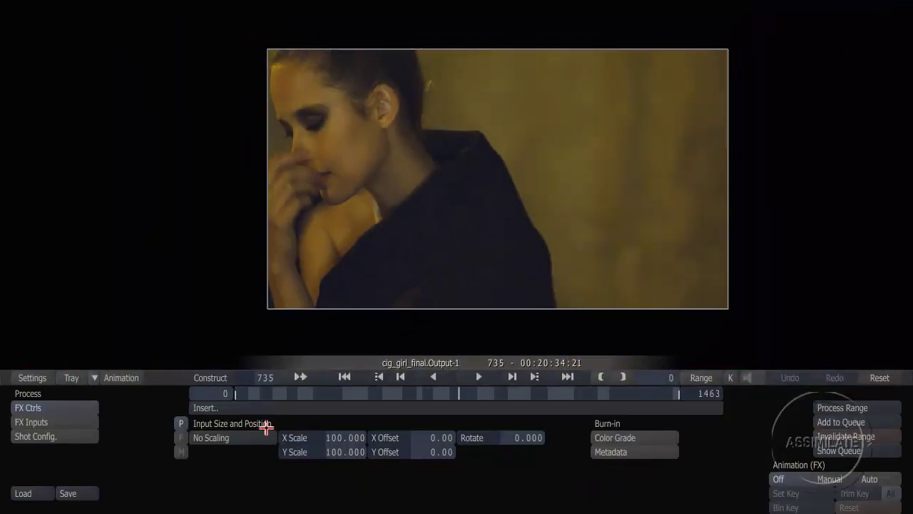
{"action": "left_click", "coordinate": [250, 433]}
{"action": "left_click", "coordinate": [248, 443]}
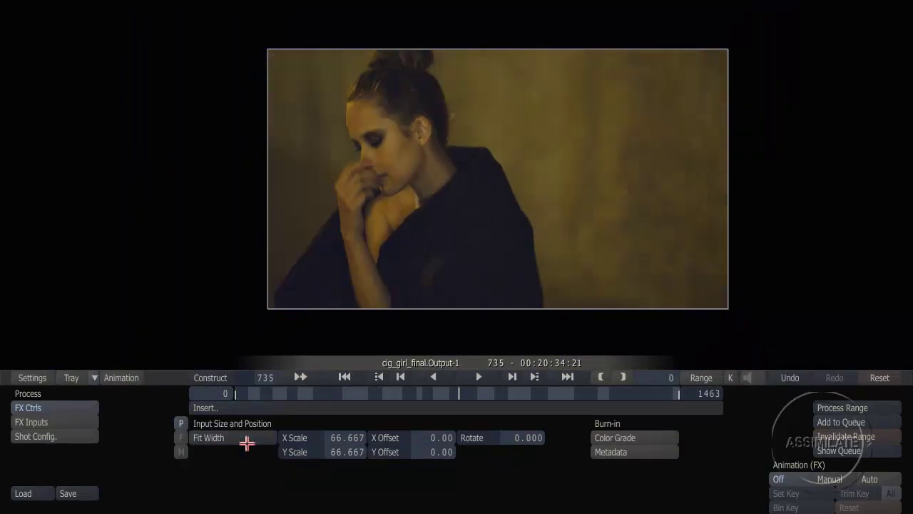
{"action": "left_click", "coordinate": [210, 378]}
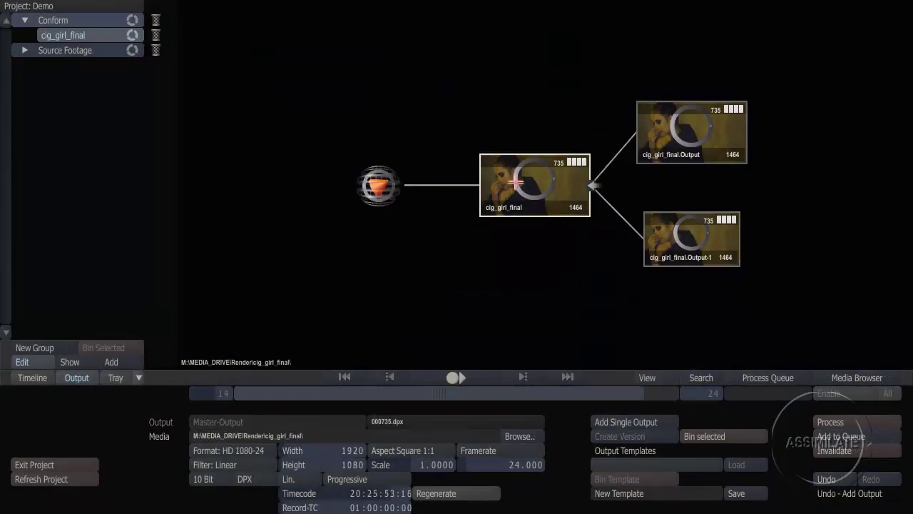
Step: Add a third cig_girl_final output using the SD NTSC 720x486 29.970 fps preset
{"action": "left_click", "coordinate": [627, 421]}
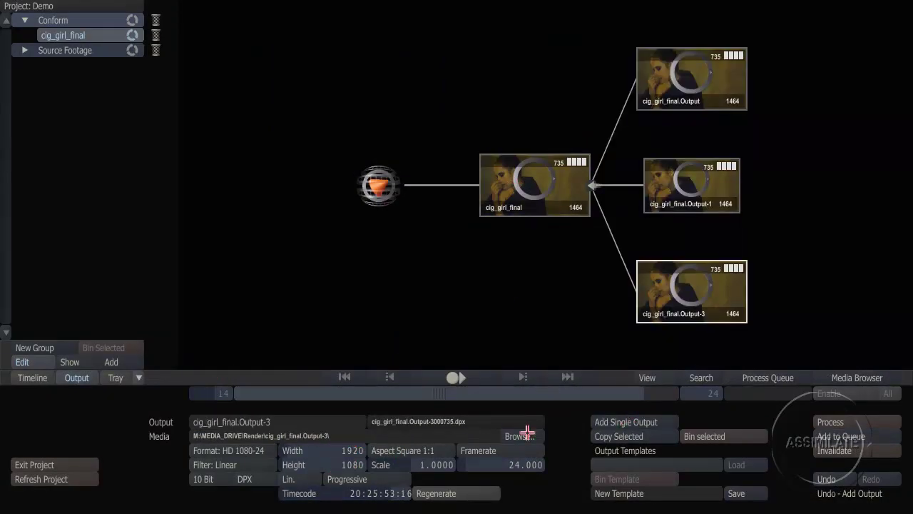
{"action": "left_click", "coordinate": [249, 450]}
{"action": "left_click", "coordinate": [275, 470]}
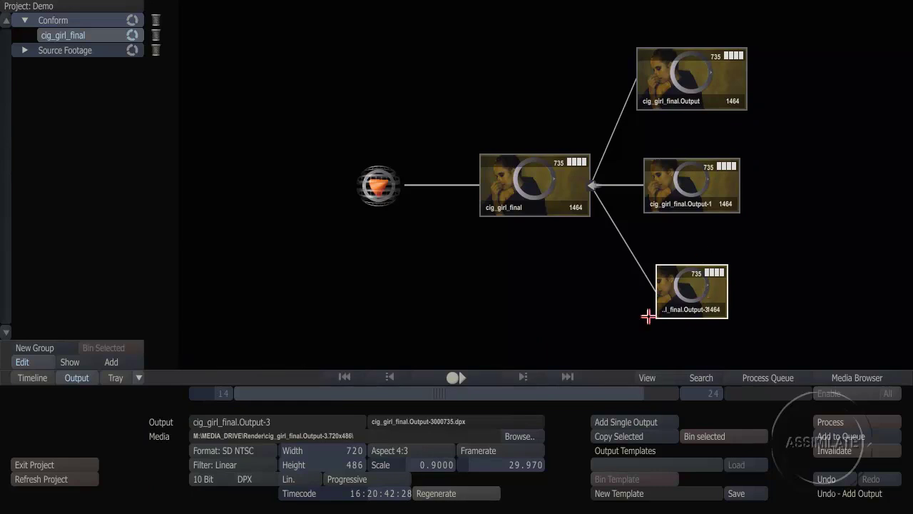
Step: Scale the Output-3 image to Fit Width at 33.750%
{"action": "left_click", "coordinate": [453, 378]}
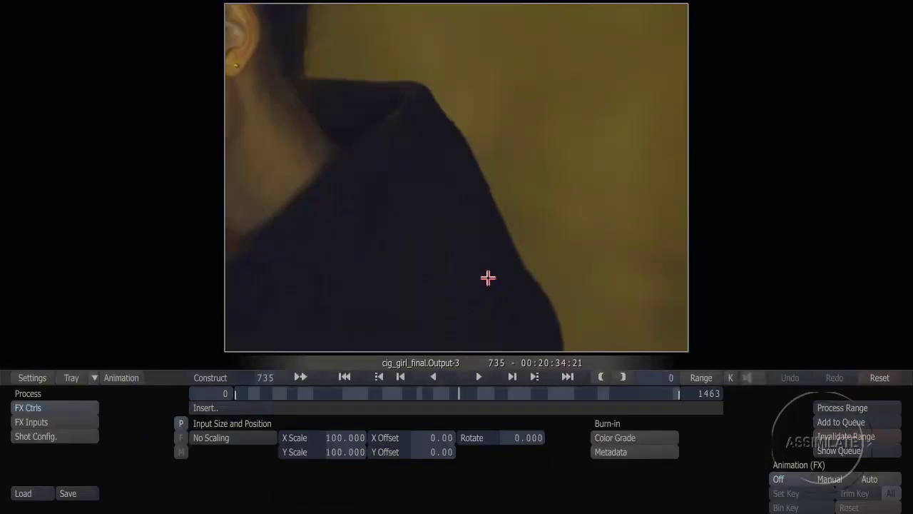
{"action": "left_click", "coordinate": [240, 438]}
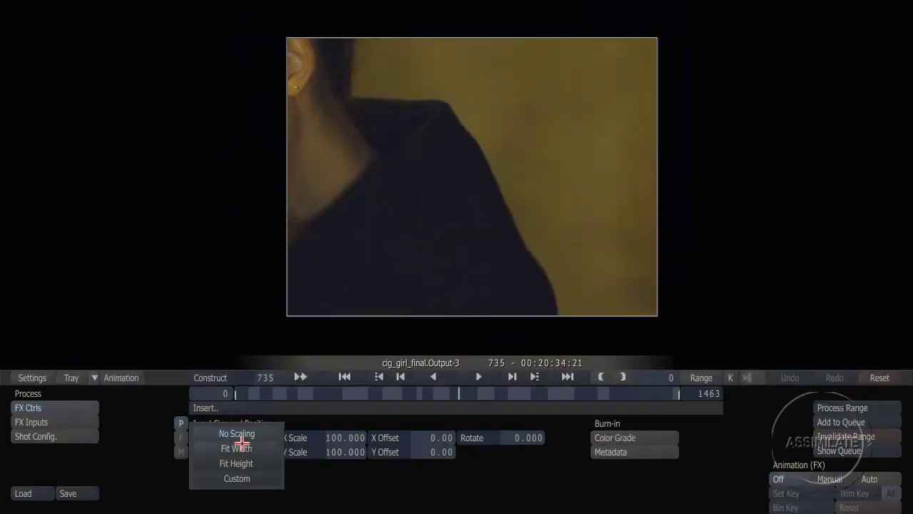
{"action": "left_click", "coordinate": [243, 448]}
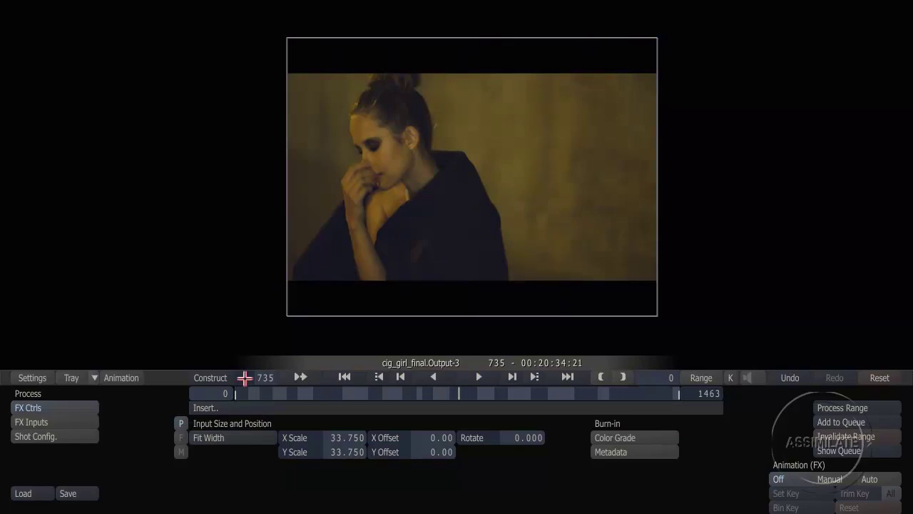
{"action": "left_click", "coordinate": [240, 406]}
Step: Apply a Deinterlacer to Output-3 in 3:2 Pulldown mode, extending the range to 1829
{"action": "double_click", "coordinate": [454, 171]}
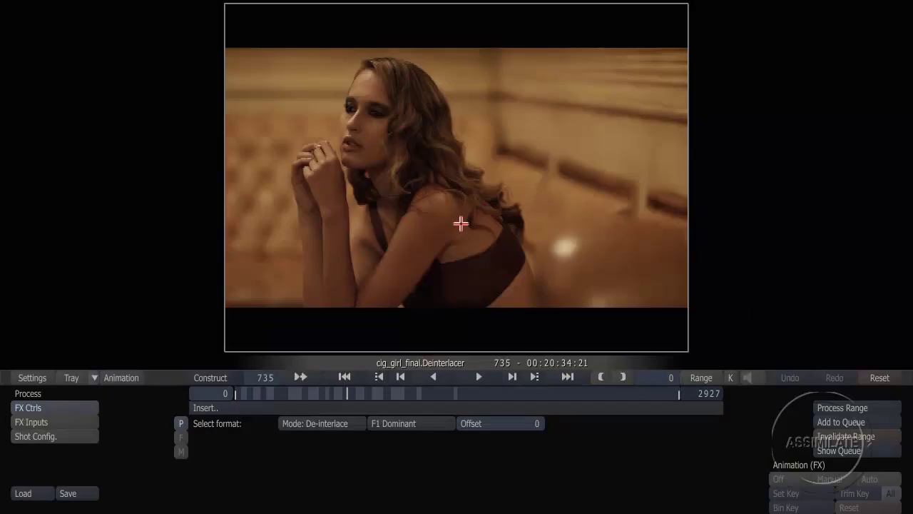
{"action": "left_click", "coordinate": [350, 422]}
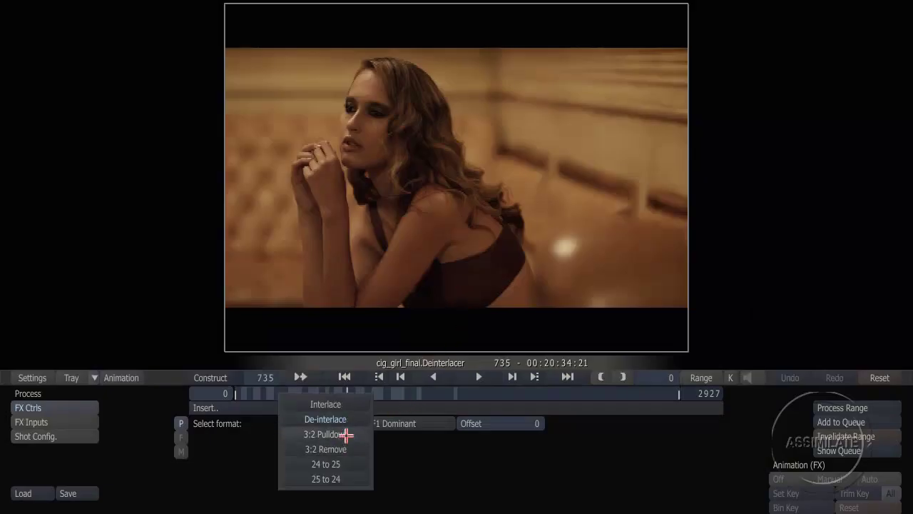
{"action": "left_click", "coordinate": [346, 435]}
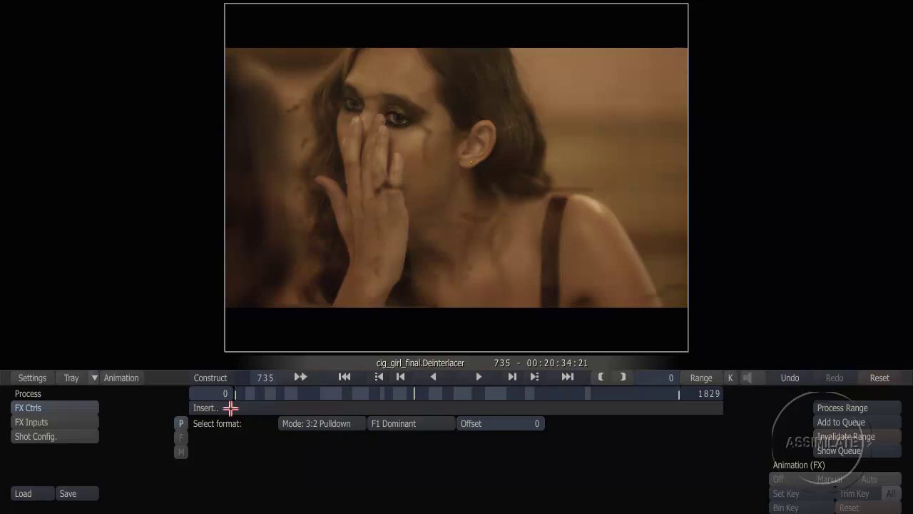
{"action": "left_click", "coordinate": [231, 408]}
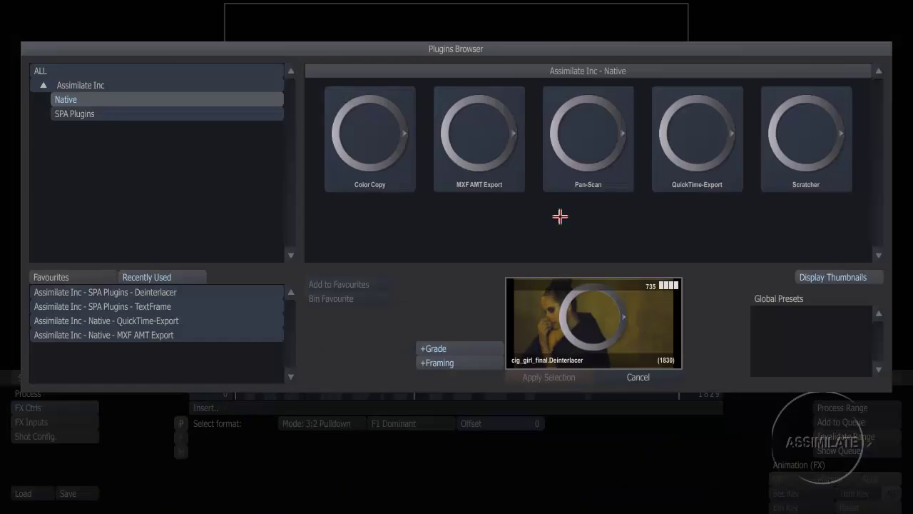
Step: Add an H.264 QuickTime-Export effect writing cig_girl_final.mov, then return to the node graph
{"action": "double_click", "coordinate": [698, 141]}
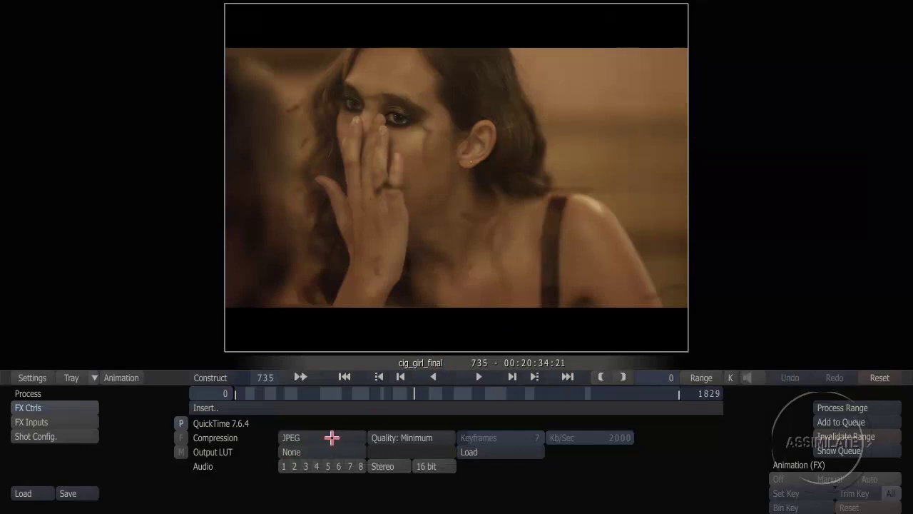
{"action": "left_click", "coordinate": [331, 437]}
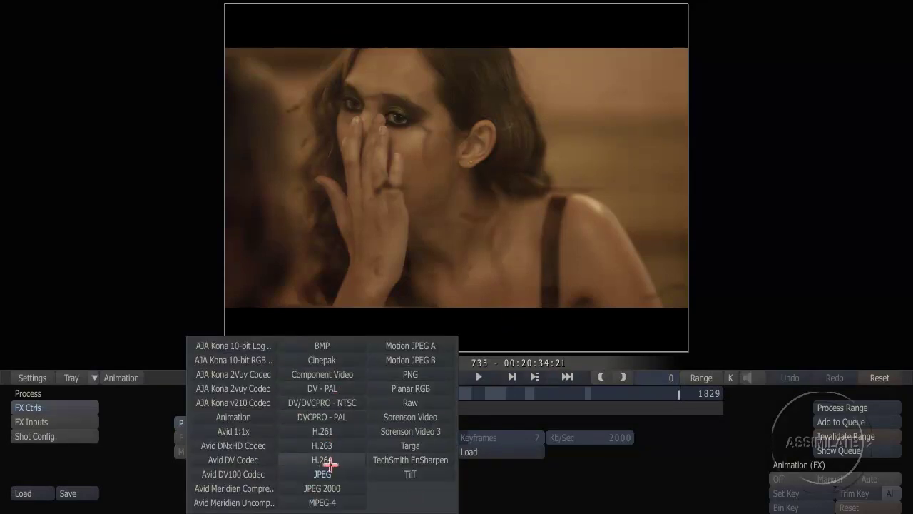
{"action": "left_click", "coordinate": [329, 463]}
{"action": "left_click", "coordinate": [212, 377]}
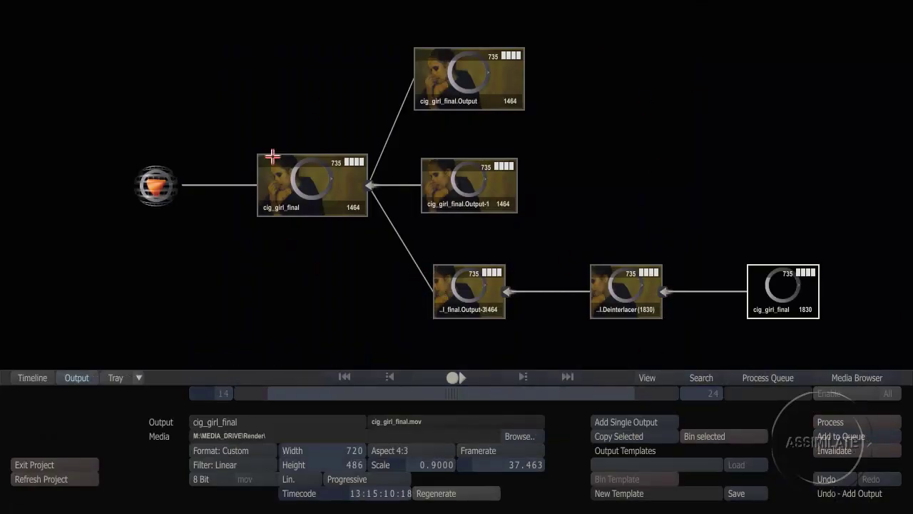
Step: Save the master cig_girl_final output setup as a template named 'deliverables'
{"action": "left_click", "coordinate": [319, 179]}
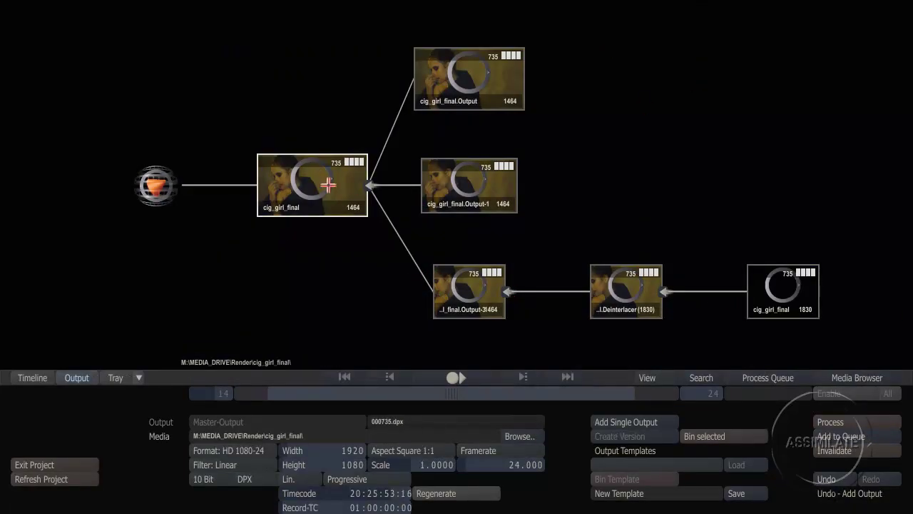
{"action": "left_click", "coordinate": [665, 494]}
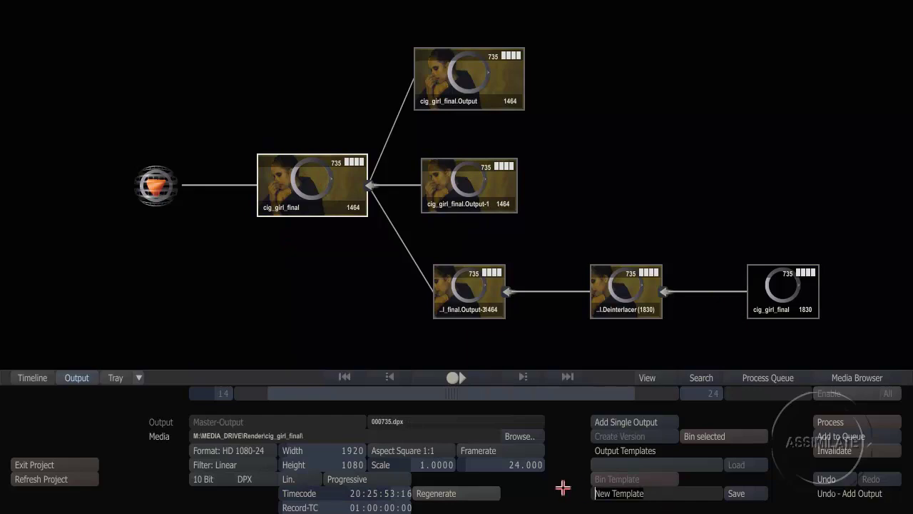
{"action": "type", "text": "deliverables"}
{"action": "key", "text": "Return"}
{"action": "mouse_move", "coordinate": [24, 121]}
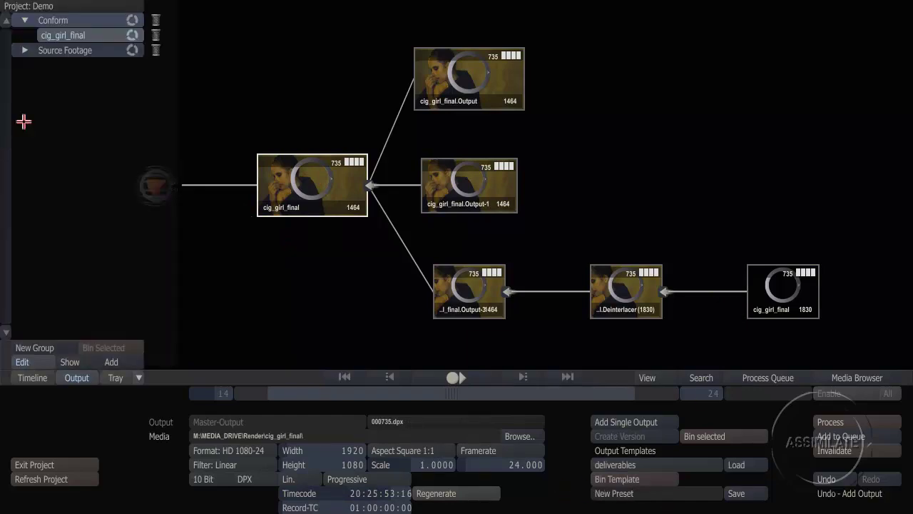
{"action": "left_click", "coordinate": [23, 52]}
Step: Load the deliverables template's output nodes onto the INT Mirror clip, then recentre the output graph
{"action": "left_click", "coordinate": [87, 66]}
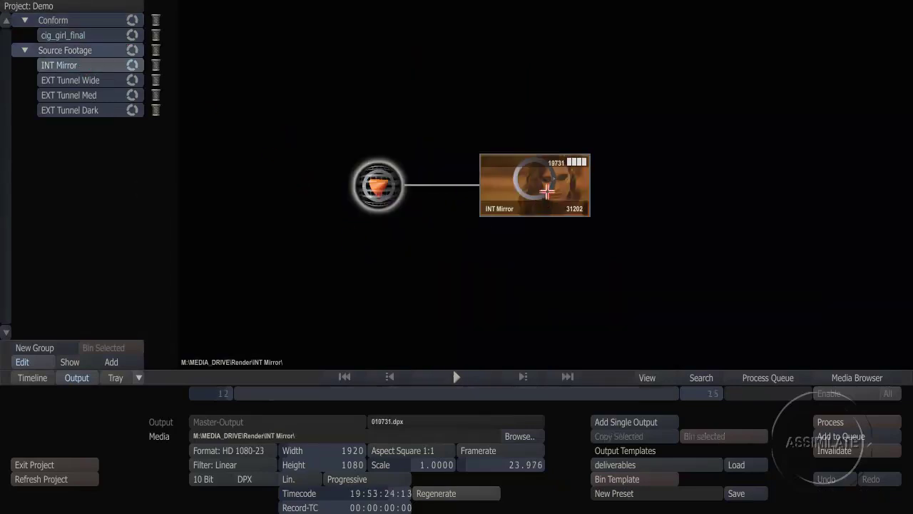
{"action": "left_click", "coordinate": [749, 463]}
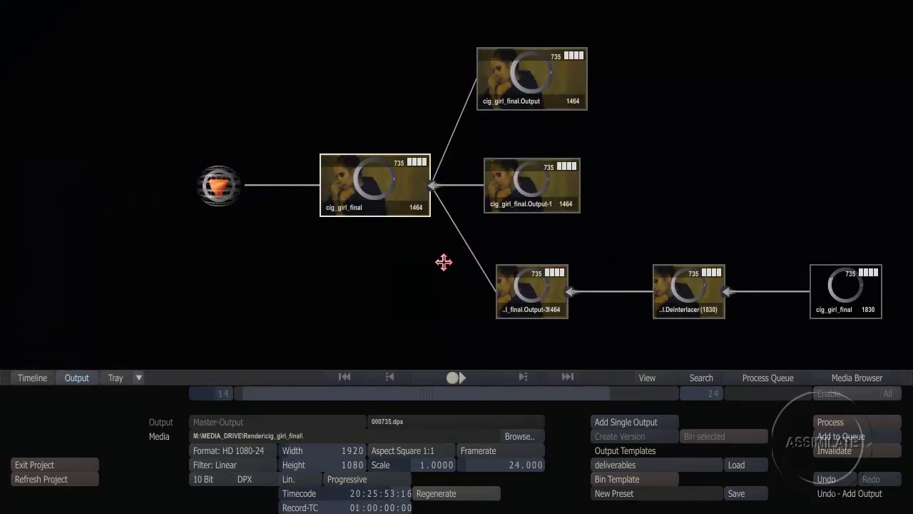
{"action": "left_click_drag", "start_coordinate": [442, 261], "coordinate": [407, 259]}
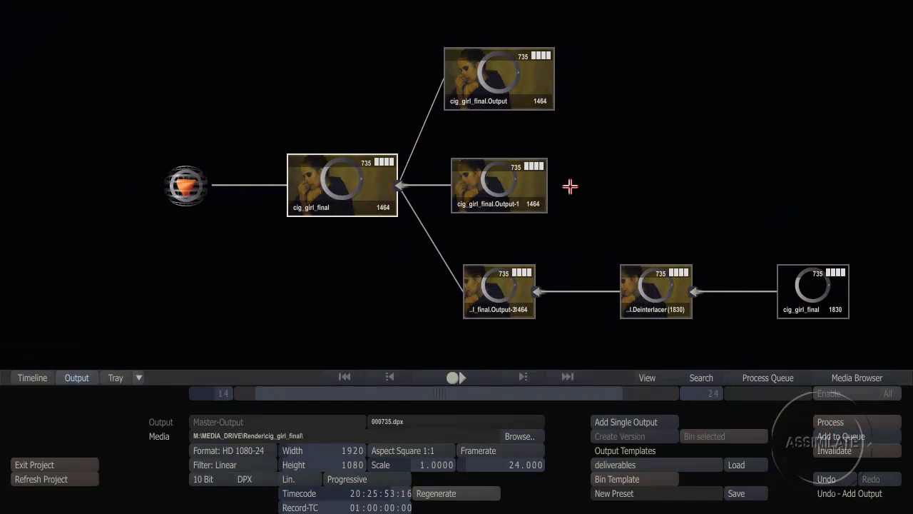
Step: Add the cig_girl_final.Output and Output-1 nodes to the queue and review the four idle jobs
{"action": "left_click", "coordinate": [519, 84]}
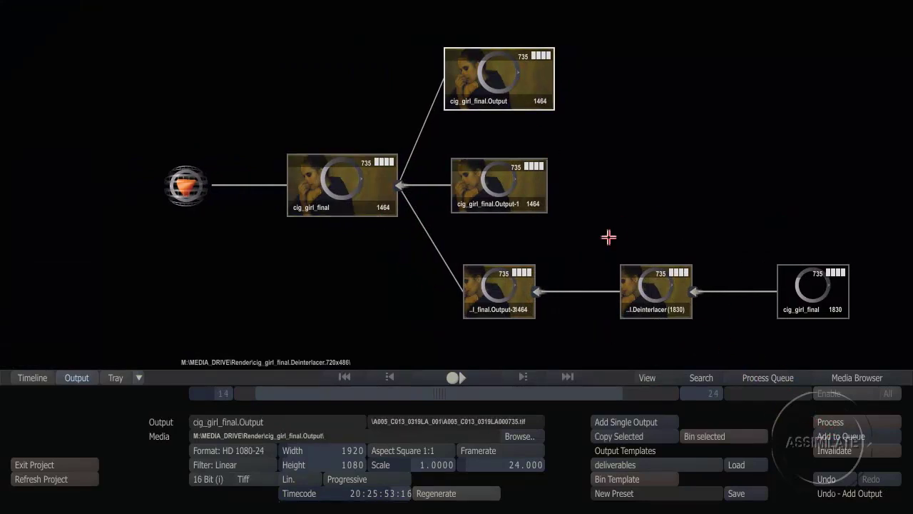
{"action": "left_click", "coordinate": [522, 186]}
{"action": "left_click", "coordinate": [829, 435]}
{"action": "left_click", "coordinate": [767, 377]}
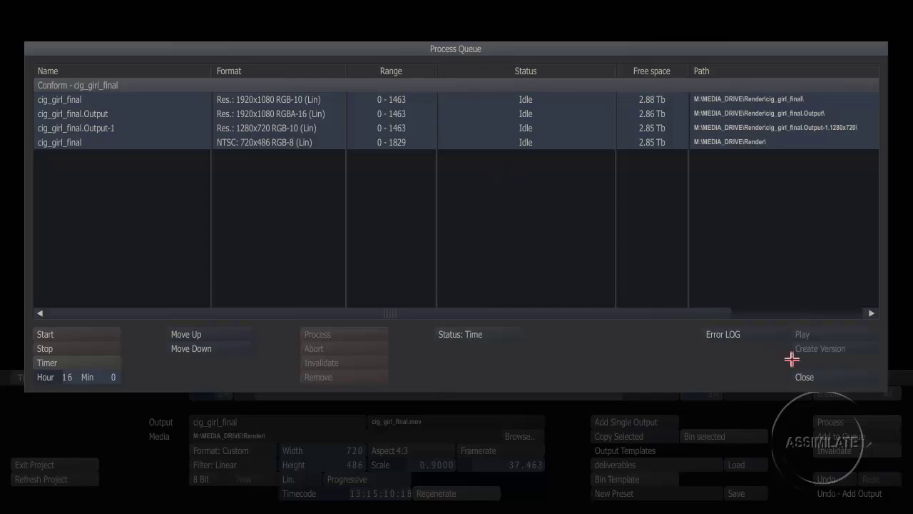
Step: Close the Process Queue and return to the conformed timeline of shot thumbnails
{"action": "left_click", "coordinate": [810, 375]}
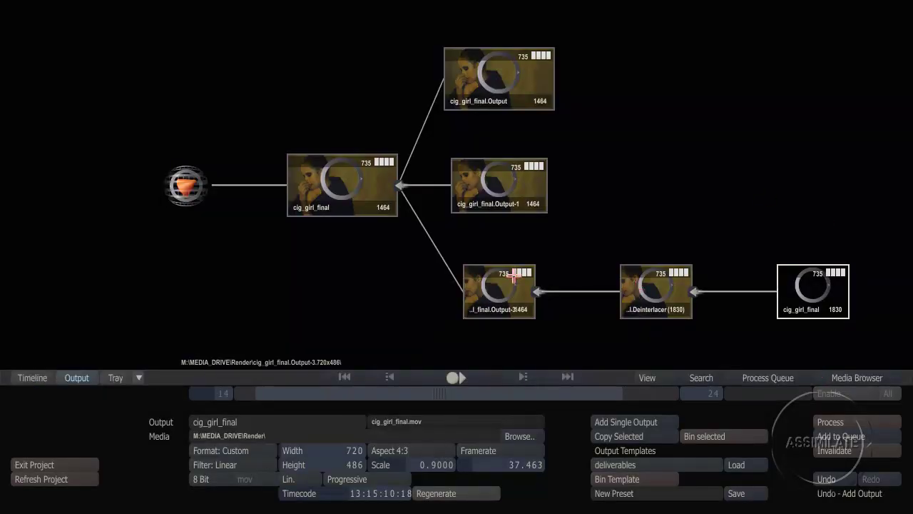
{"action": "key", "text": "Escape"}
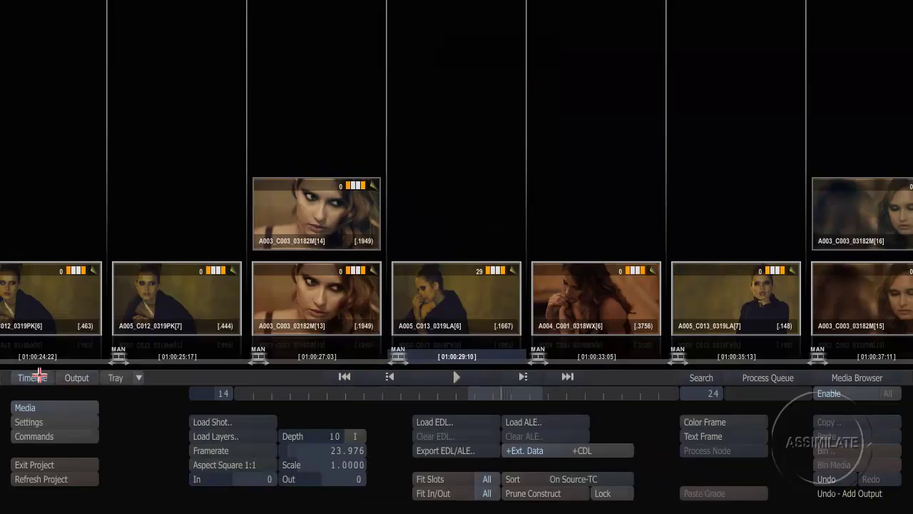